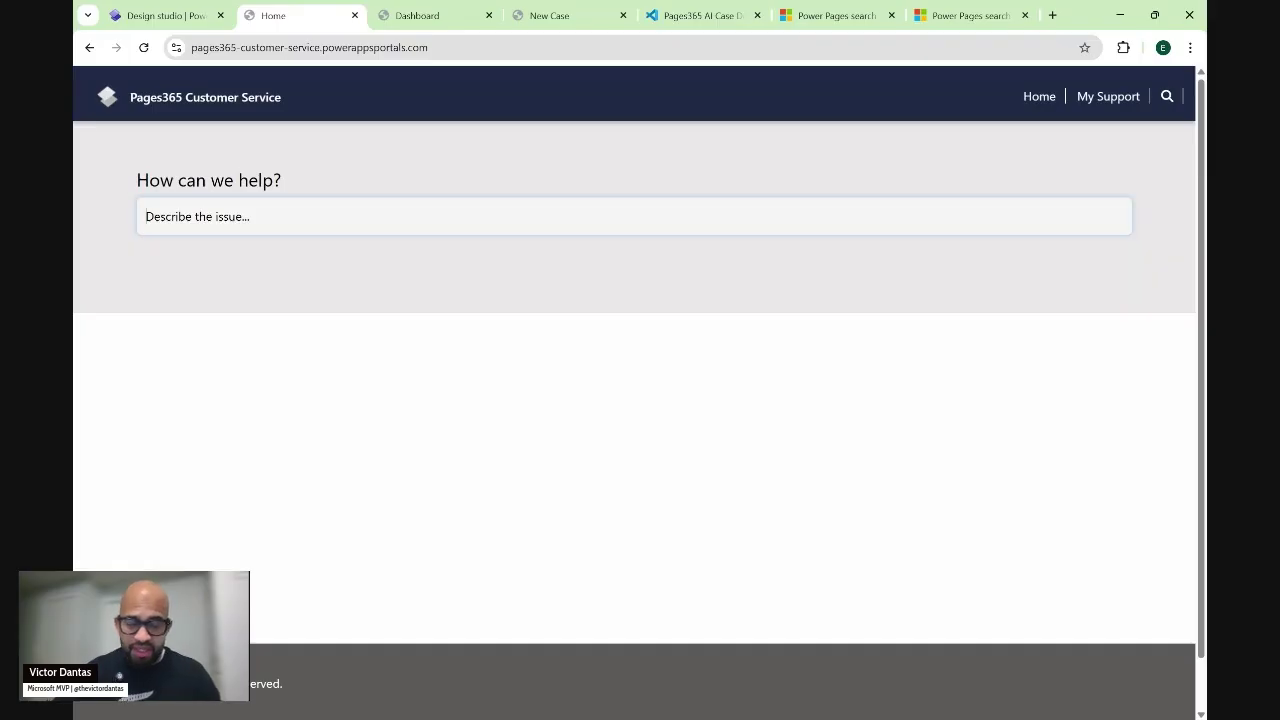
Ask for help with "Shipping" on the home page and open the article cited in the AI summary
{"action": "type", "text": "Shipping"}
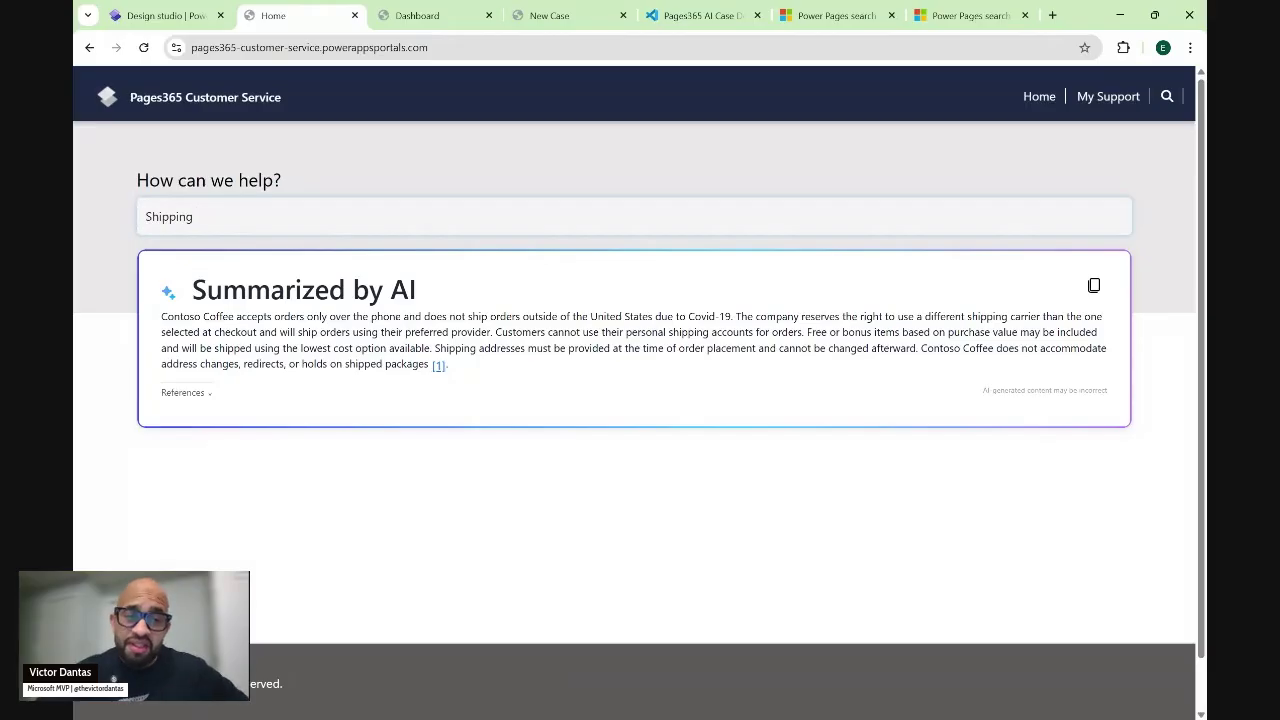
{"action": "left_click", "coordinate": [207, 394]}
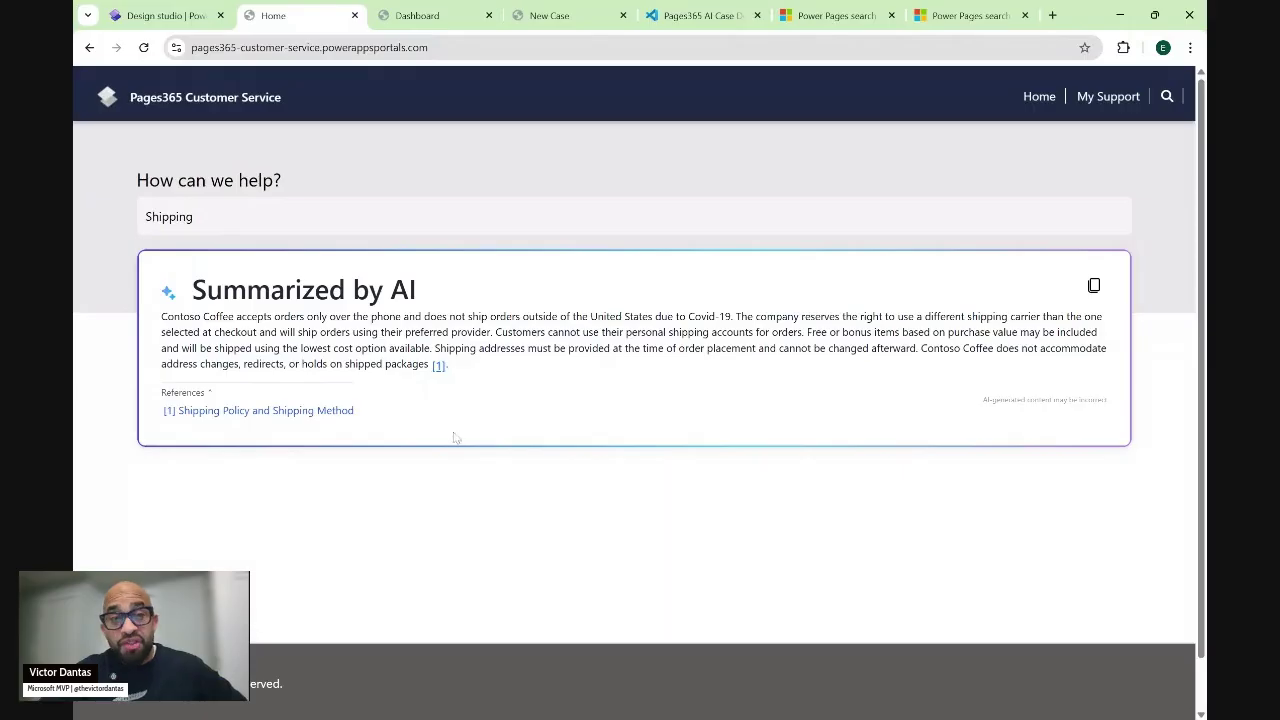
{"action": "left_click", "coordinate": [438, 366]}
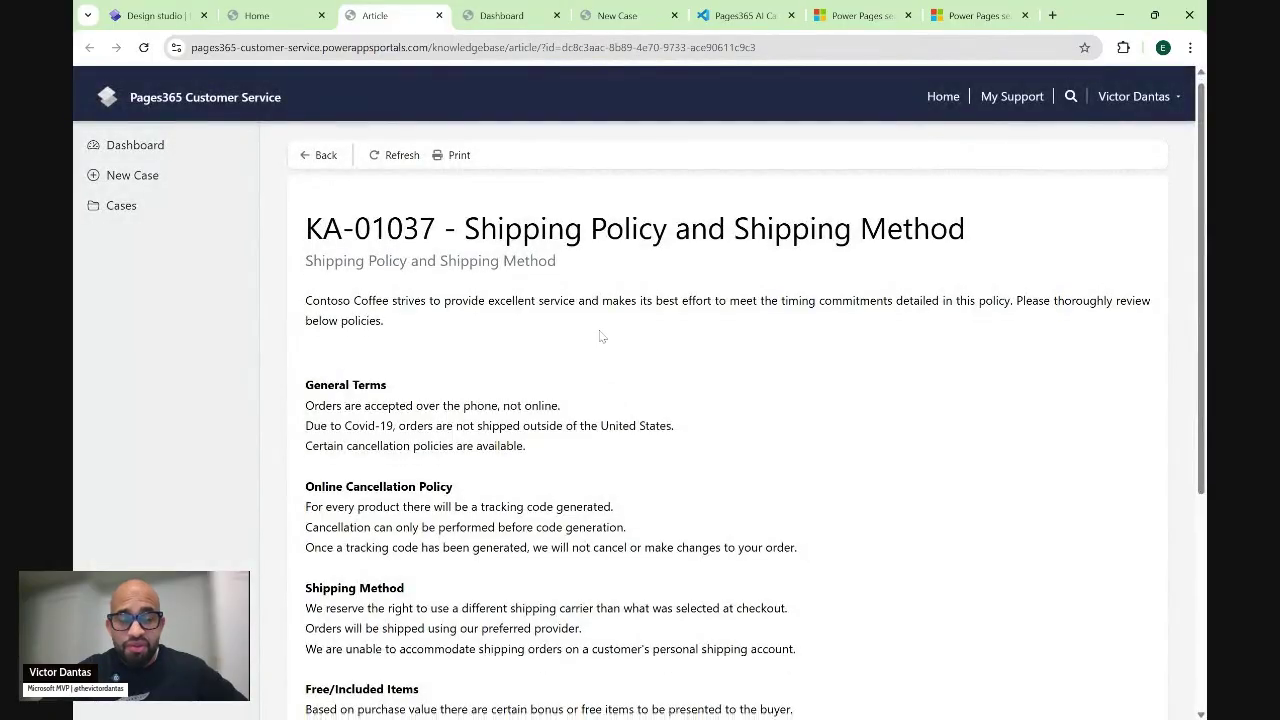
Read through the Shipping Policy and Shipping Method article and return to the home page
{"action": "scroll", "coordinate": [603, 334], "scroll_direction": "down", "scroll_amount": 3}
{"action": "scroll", "coordinate": [603, 334], "scroll_direction": "down", "scroll_amount": 1}
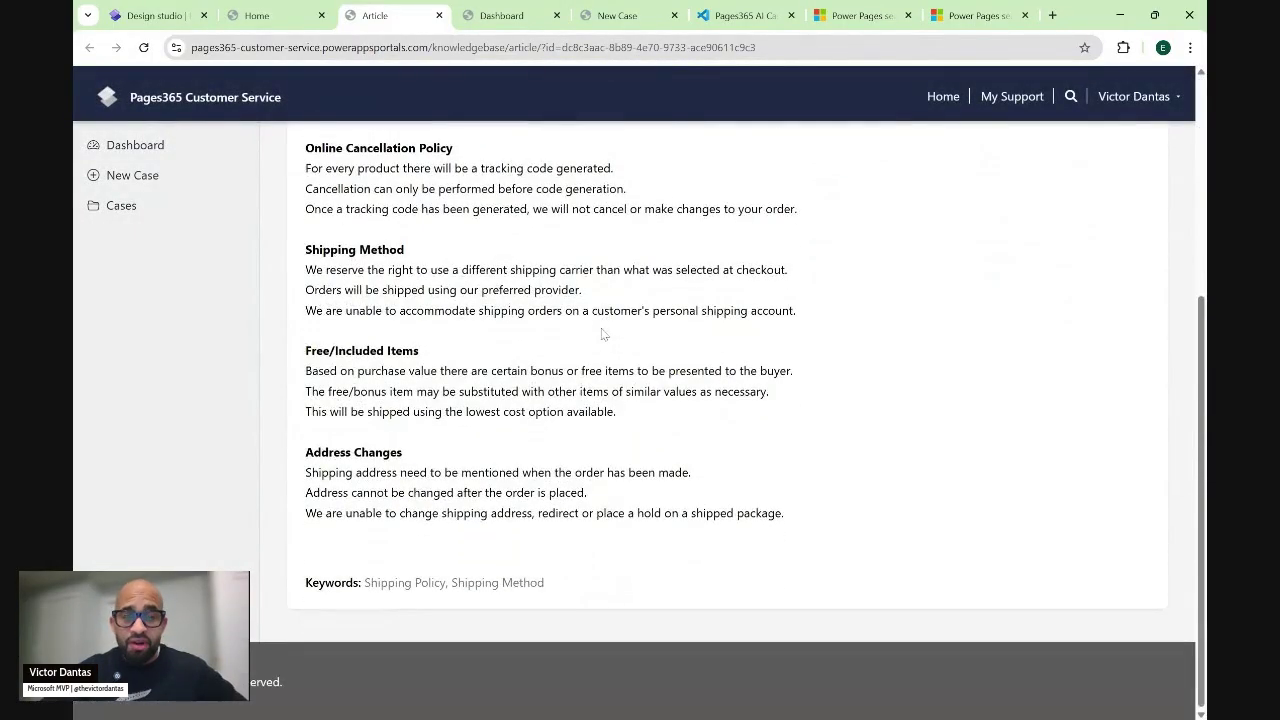
{"action": "scroll", "coordinate": [603, 347], "scroll_direction": "up", "scroll_amount": 5}
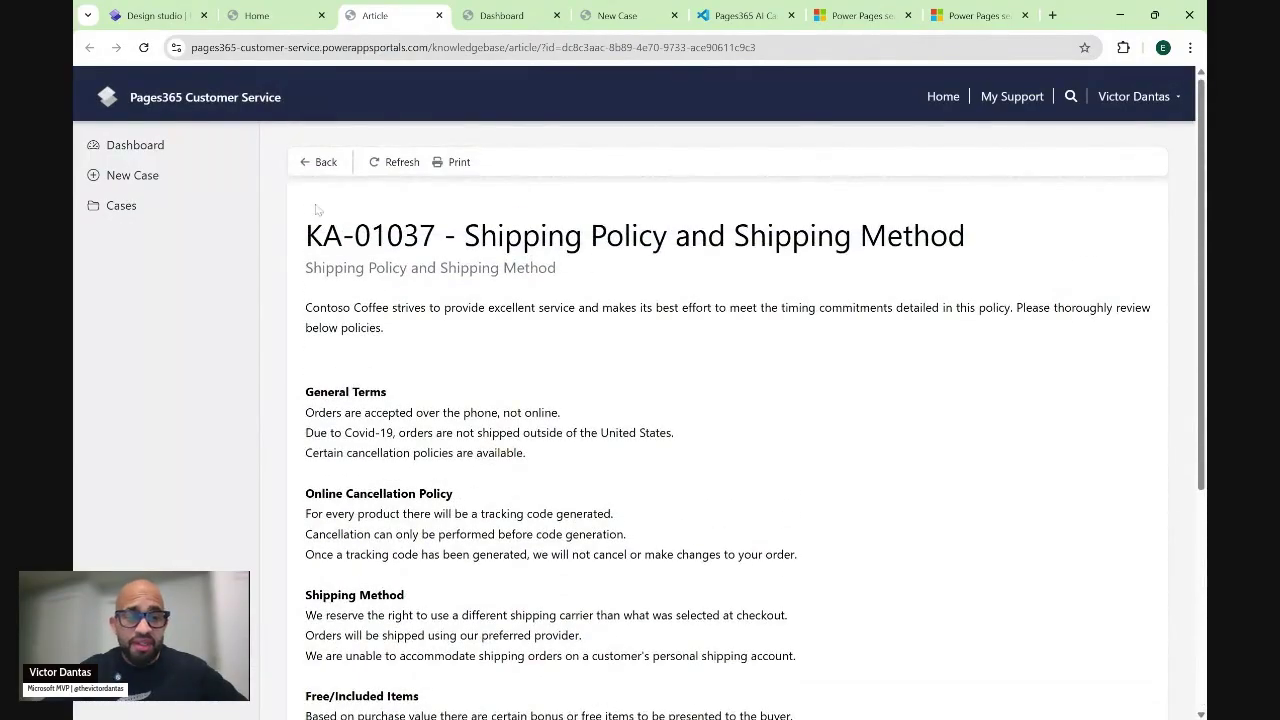
{"action": "left_click", "coordinate": [290, 24]}
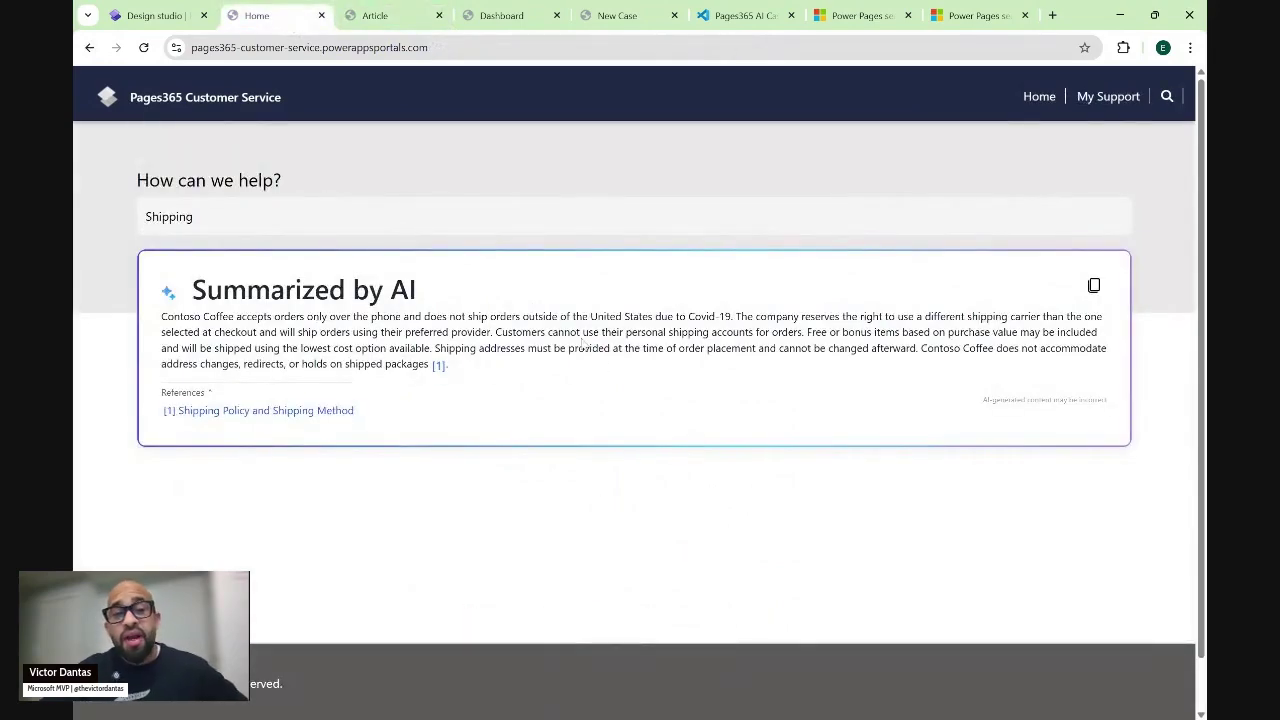
Examine the dashboard's case charts, the AI summary for "coffee" with its references, and the cases list
{"action": "left_click", "coordinate": [505, 16]}
{"action": "scroll", "coordinate": [670, 334], "scroll_direction": "up", "scroll_amount": 5}
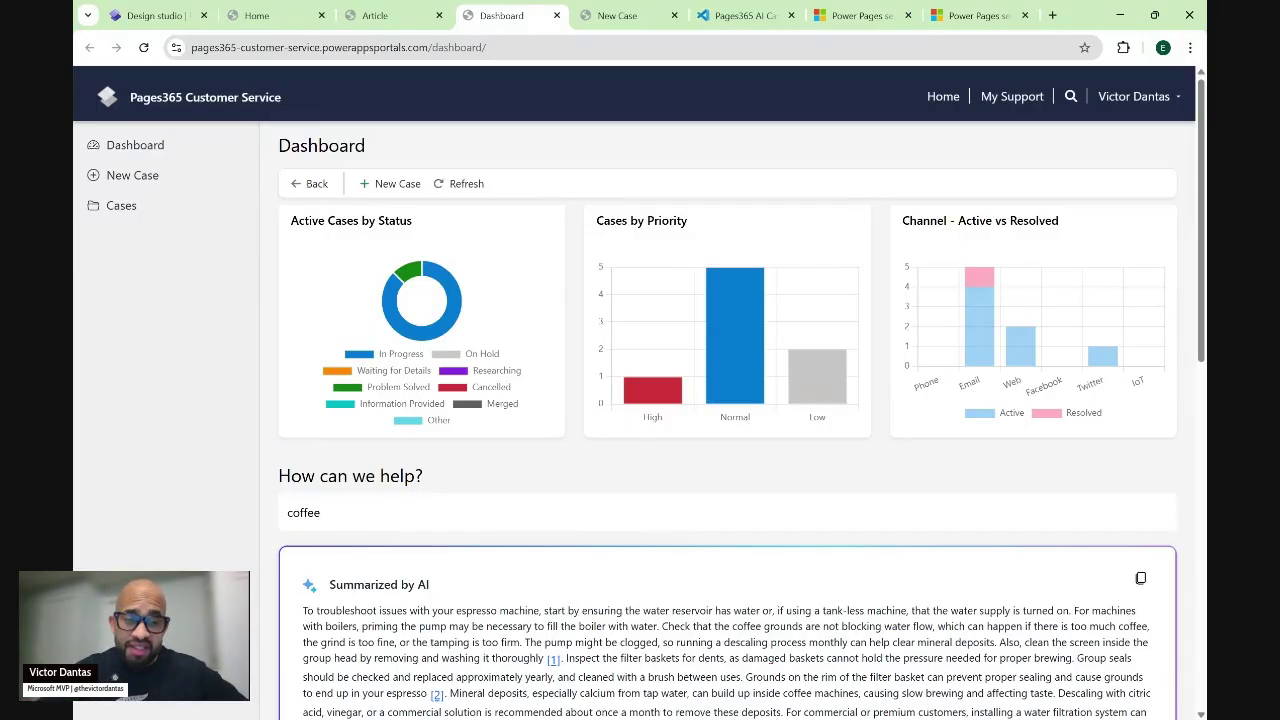
{"action": "scroll", "coordinate": [728, 420], "scroll_direction": "down", "scroll_amount": 3}
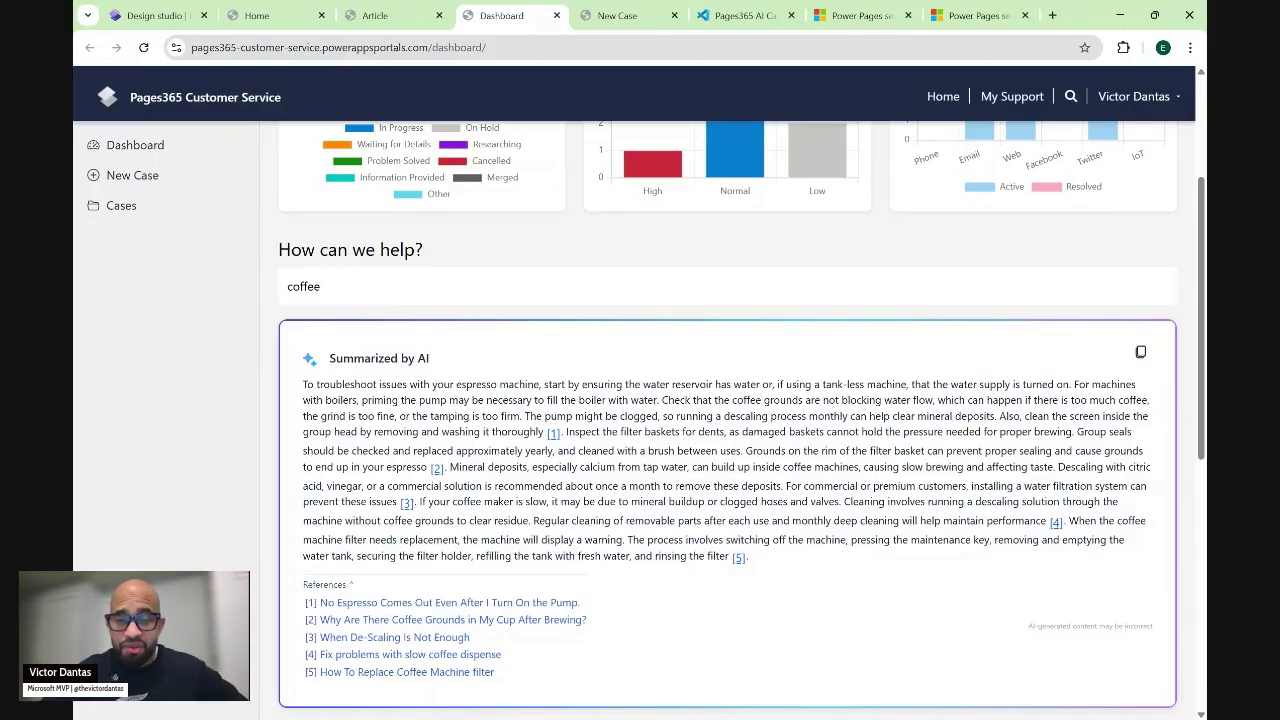
{"action": "scroll", "coordinate": [638, 480], "scroll_direction": "down", "scroll_amount": 1}
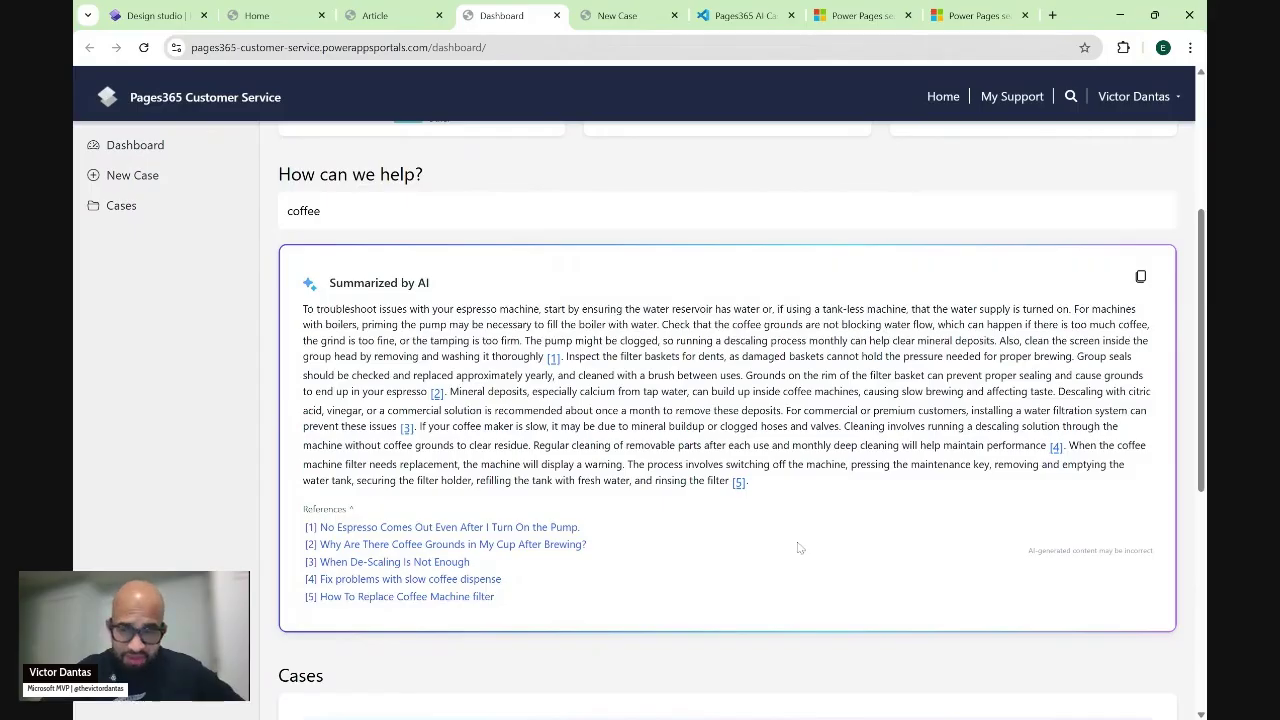
{"action": "scroll", "coordinate": [800, 550], "scroll_direction": "down", "scroll_amount": 3}
{"action": "scroll", "coordinate": [800, 549], "scroll_direction": "down", "scroll_amount": 1}
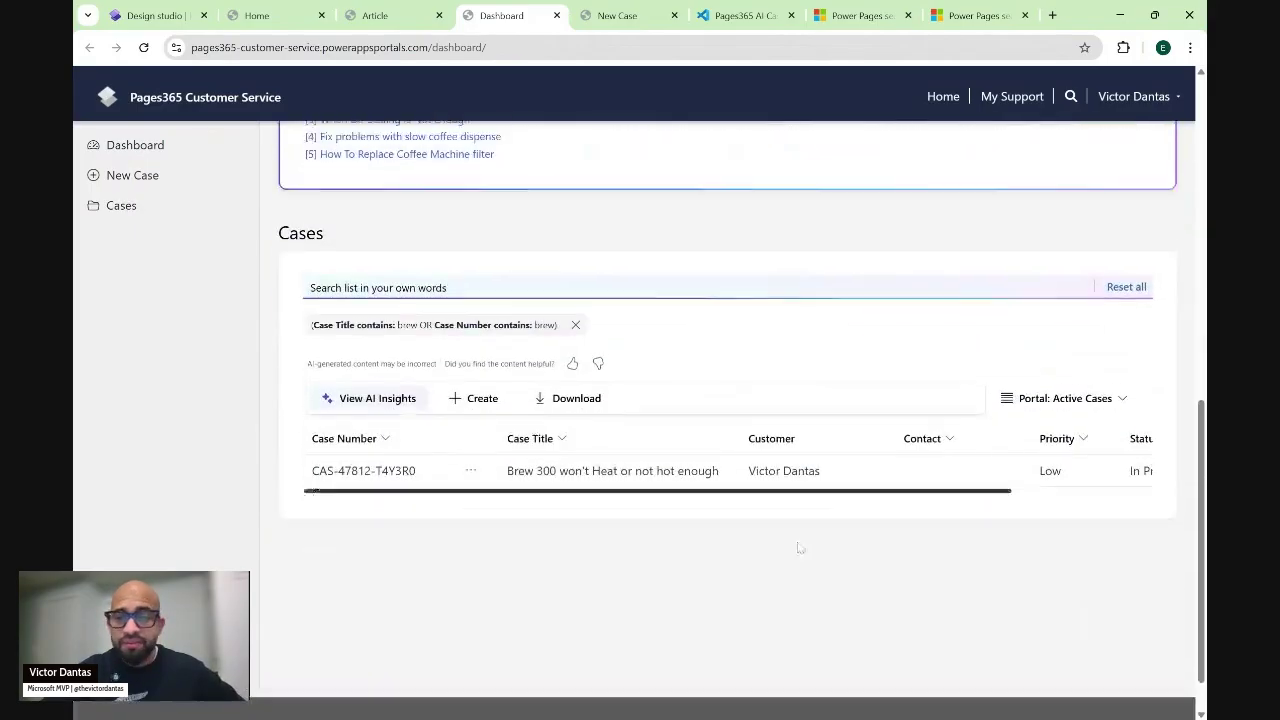
Reset the Cases list on the dashboard to remove its "brew" filter
{"action": "scroll", "coordinate": [800, 549], "scroll_direction": "up", "scroll_amount": 1}
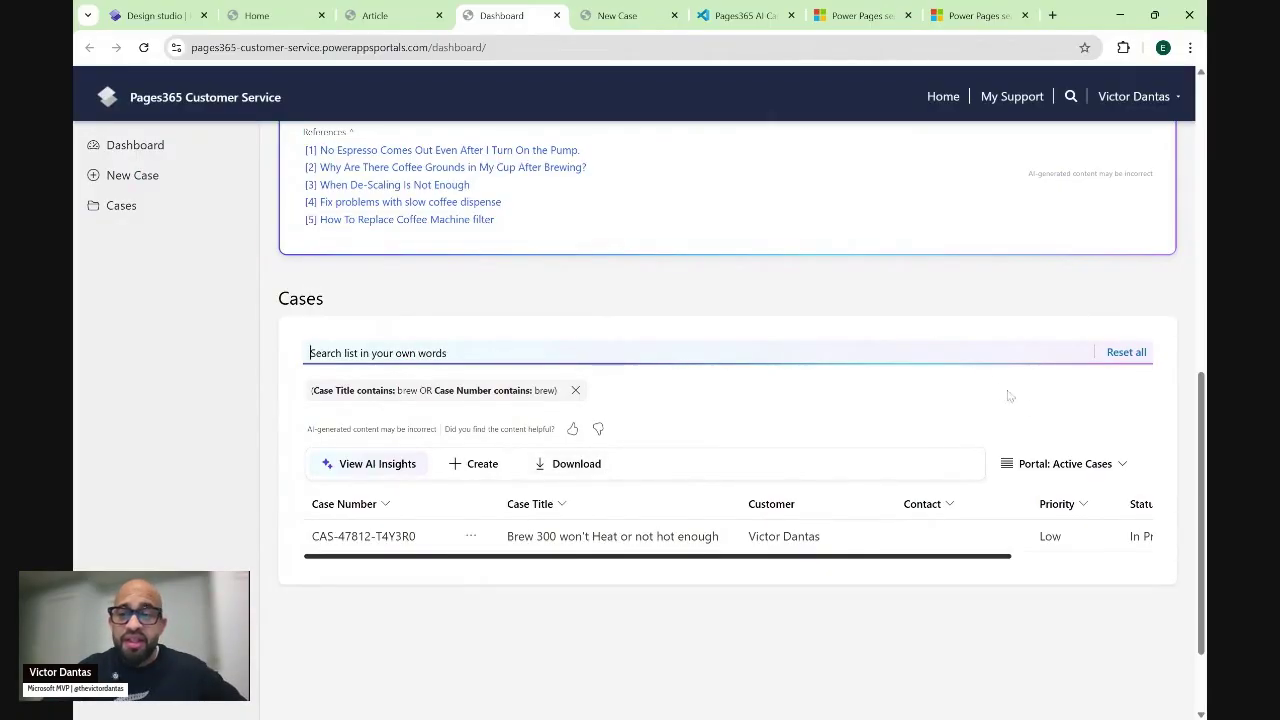
{"action": "left_click", "coordinate": [1126, 360]}
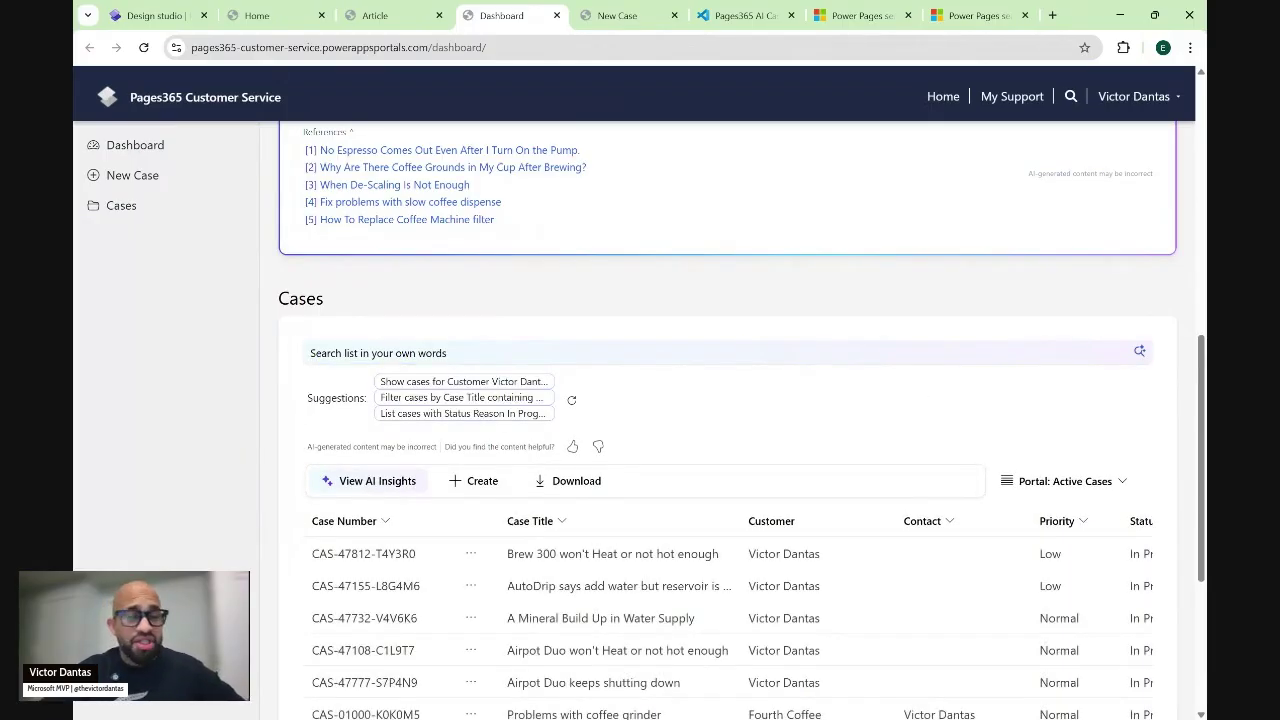
{"action": "scroll", "coordinate": [704, 426], "scroll_direction": "down", "scroll_amount": 1}
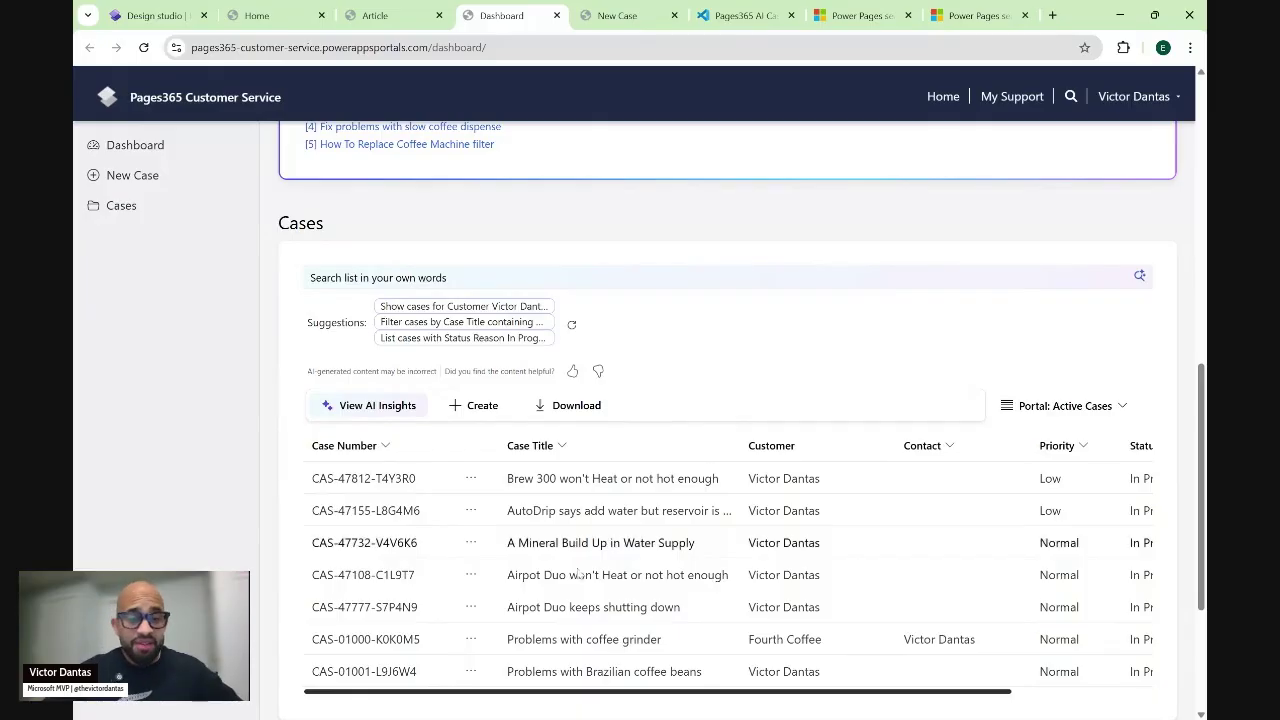
Generate AI insights for the active cases, review the chart and highlights, and collapse the insights
{"action": "left_click", "coordinate": [378, 405]}
{"action": "scroll", "coordinate": [404, 414], "scroll_direction": "down", "scroll_amount": 3}
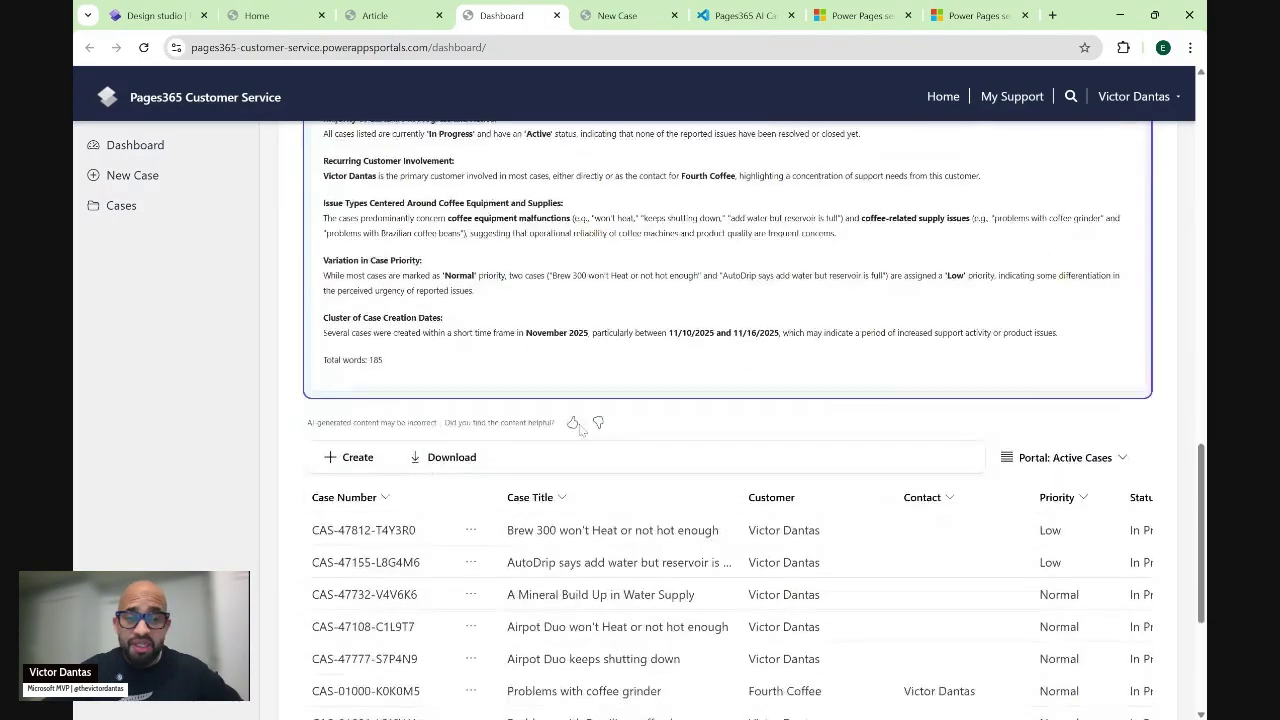
{"action": "scroll", "coordinate": [752, 428], "scroll_direction": "up", "scroll_amount": 3}
{"action": "scroll", "coordinate": [728, 380], "scroll_direction": "up", "scroll_amount": 2}
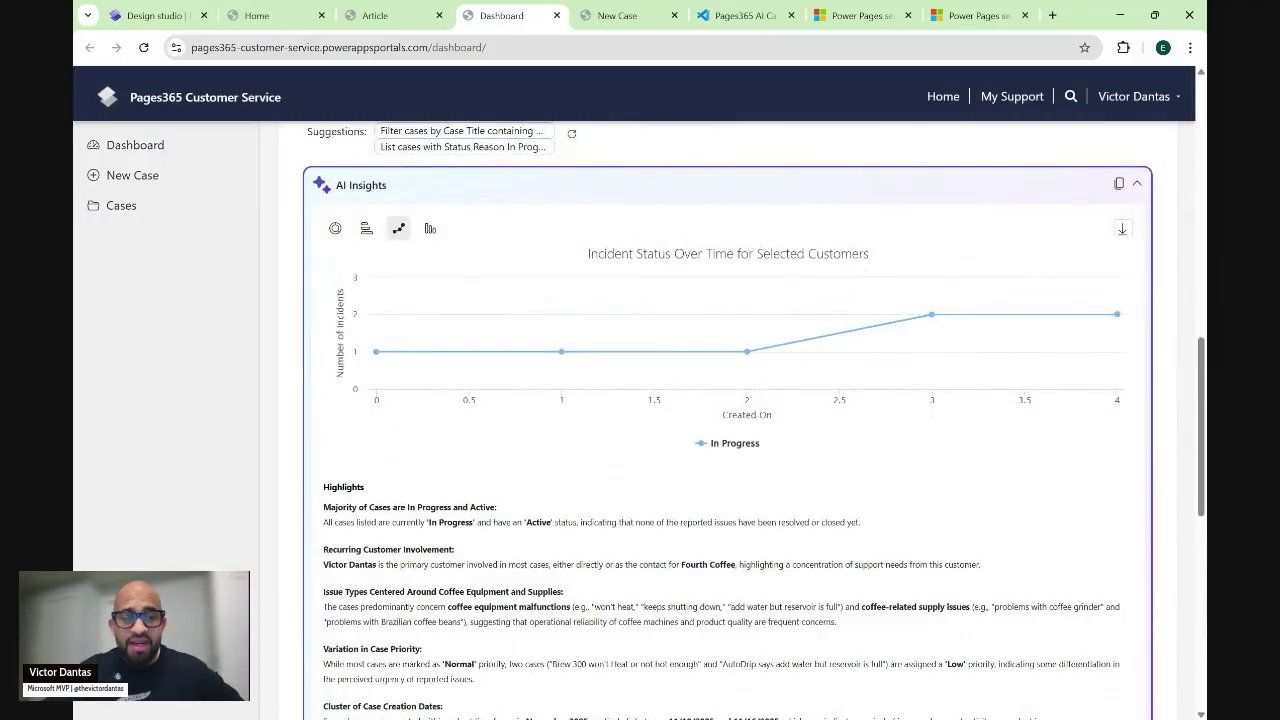
{"action": "scroll", "coordinate": [600, 400], "scroll_direction": "down", "scroll_amount": 3}
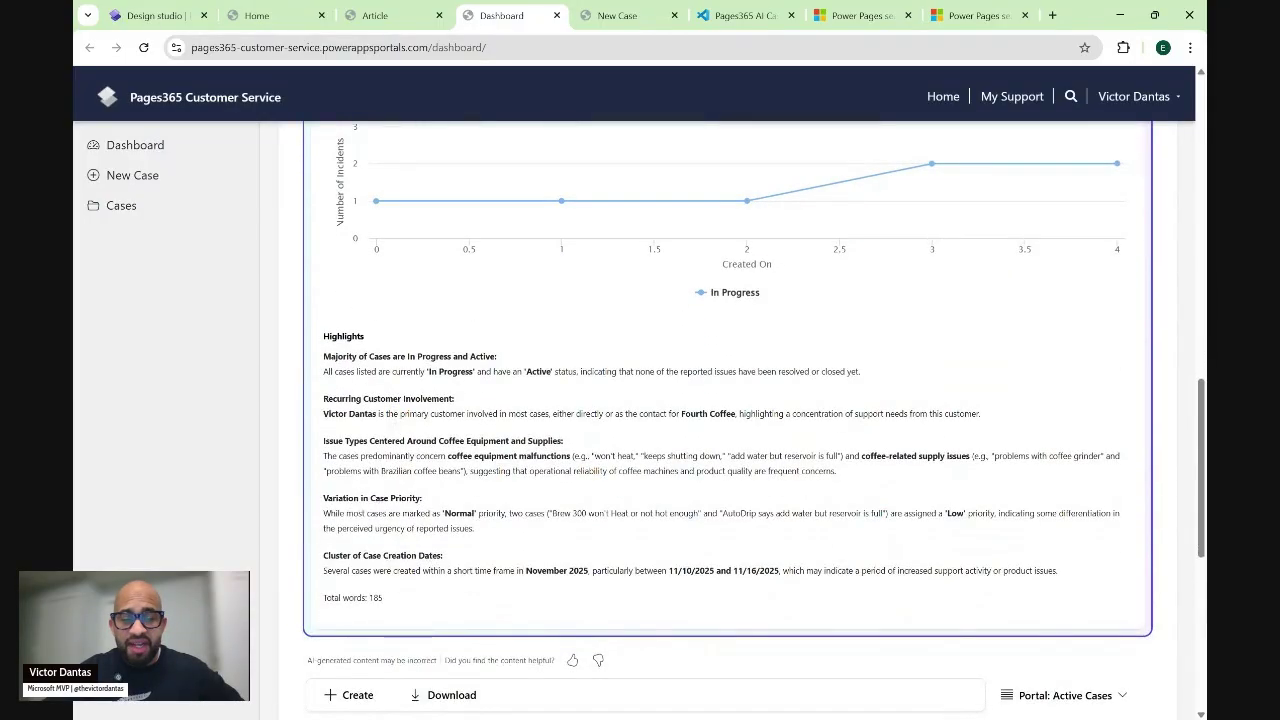
{"action": "scroll", "coordinate": [385, 366], "scroll_direction": "down", "scroll_amount": 5}
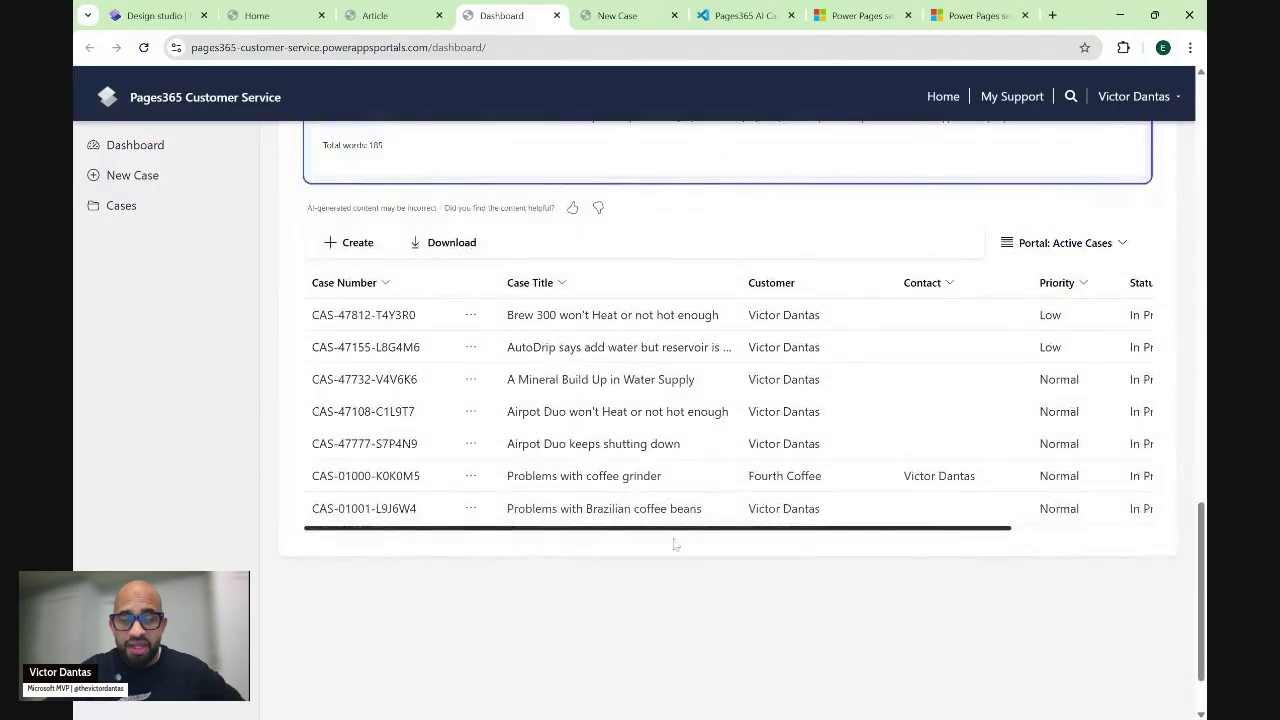
{"action": "scroll", "coordinate": [883, 465], "scroll_direction": "up", "scroll_amount": 6}
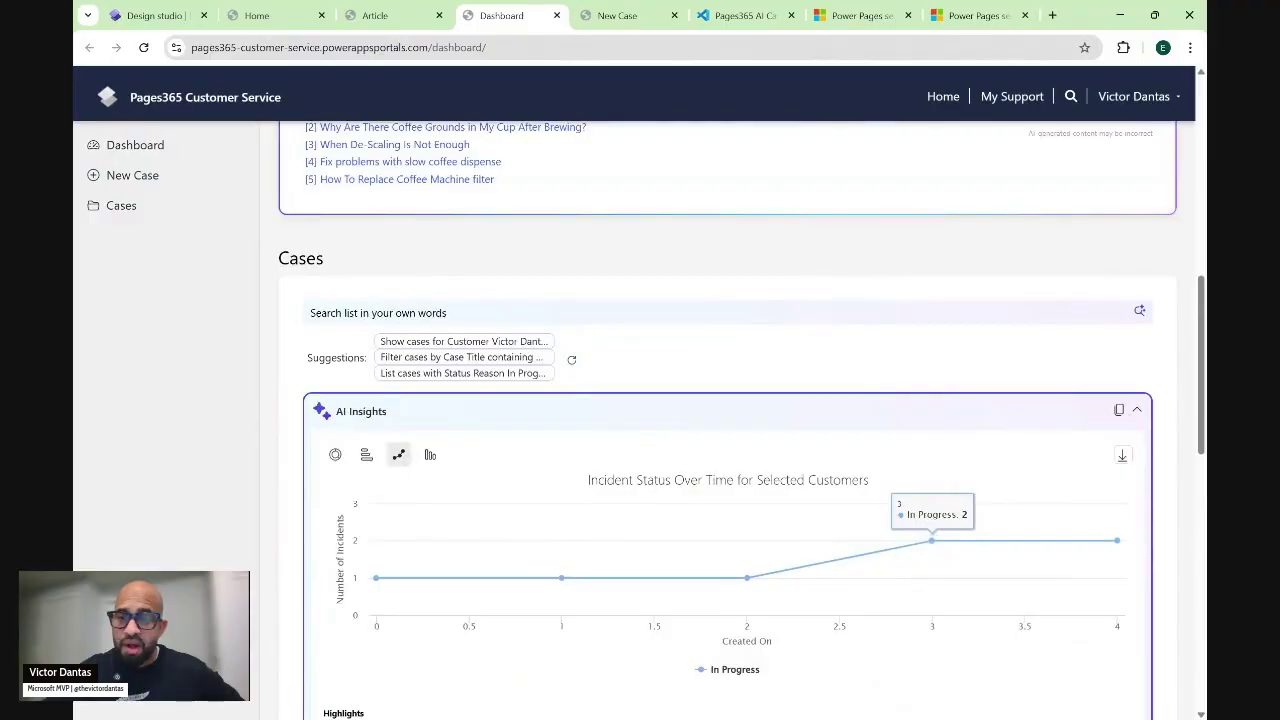
{"action": "left_click", "coordinate": [1137, 406]}
Filter the Cases list with the natural-language query "list all cases with keyword brew 300"
{"action": "left_click", "coordinate": [378, 313]}
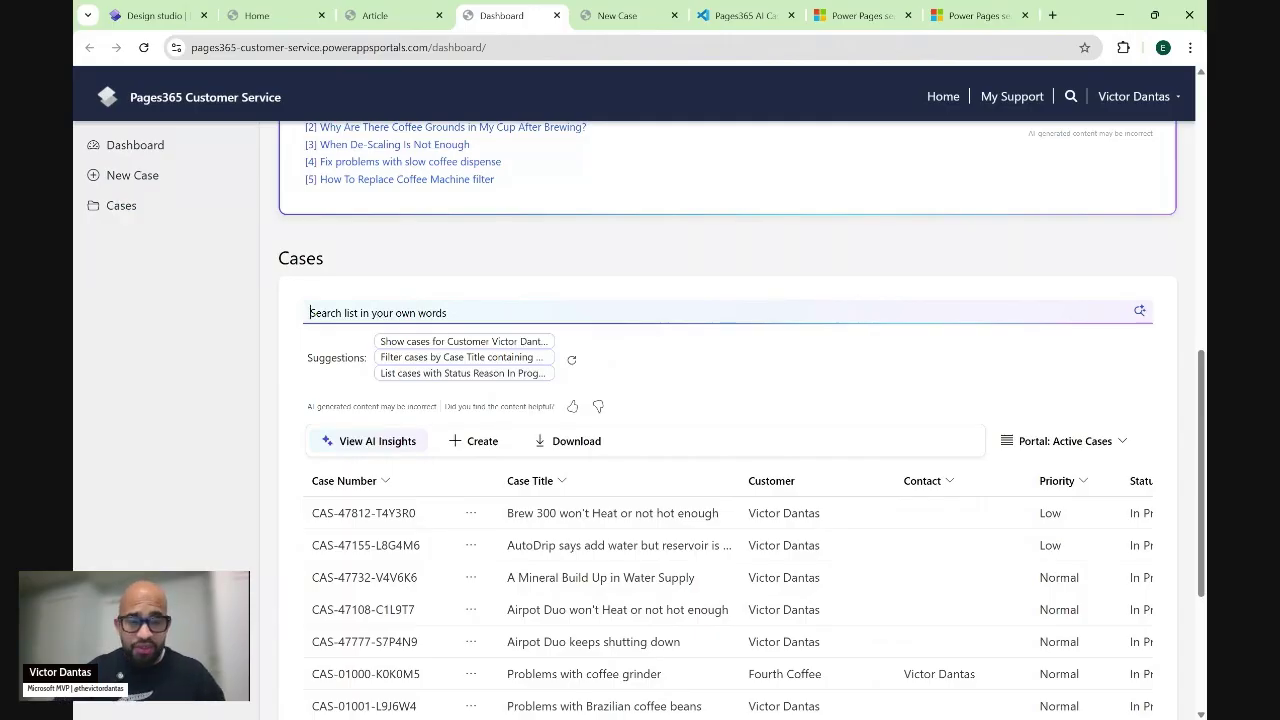
{"action": "type", "text": "list"}
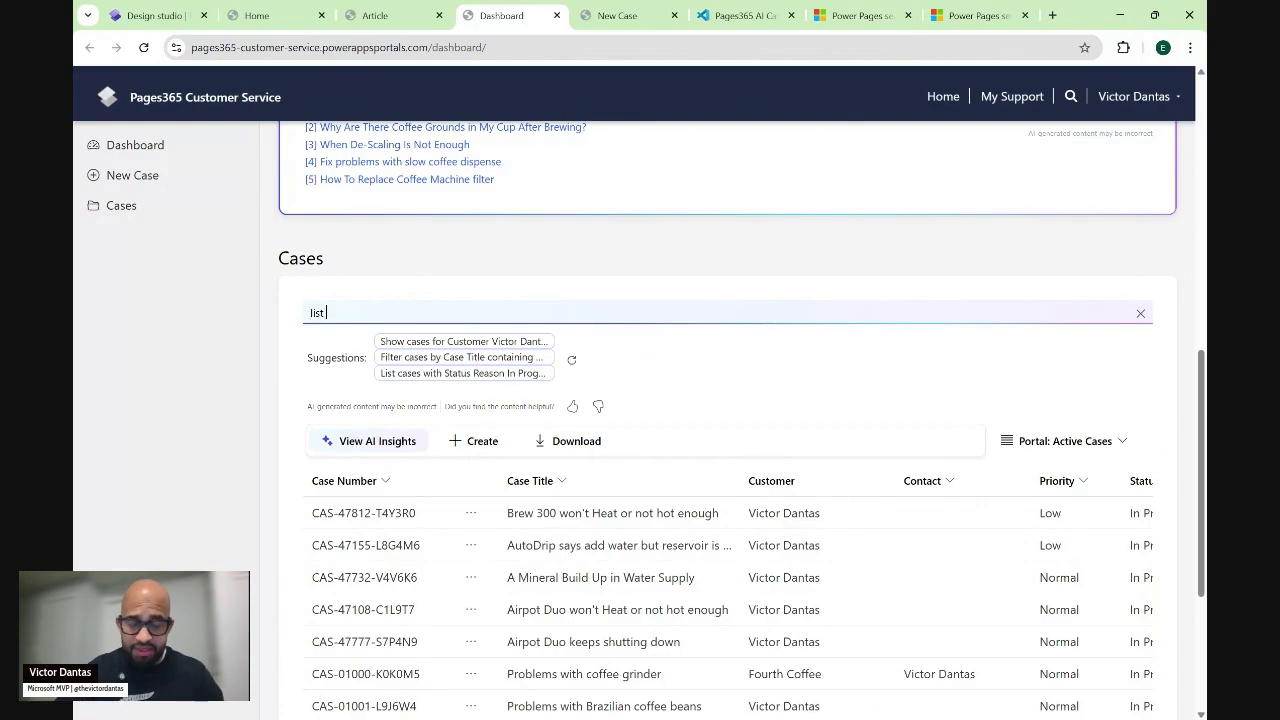
{"action": "type", "text": " all cases "}
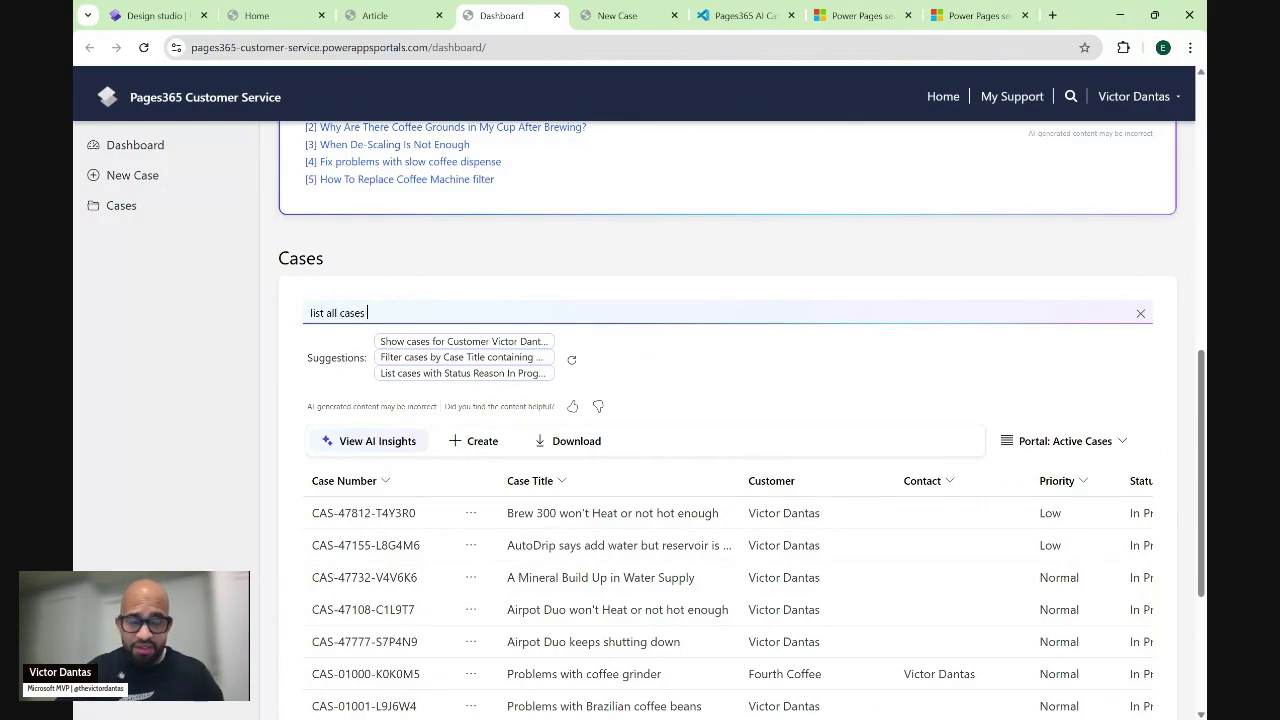
{"action": "type", "text": "with keyw"}
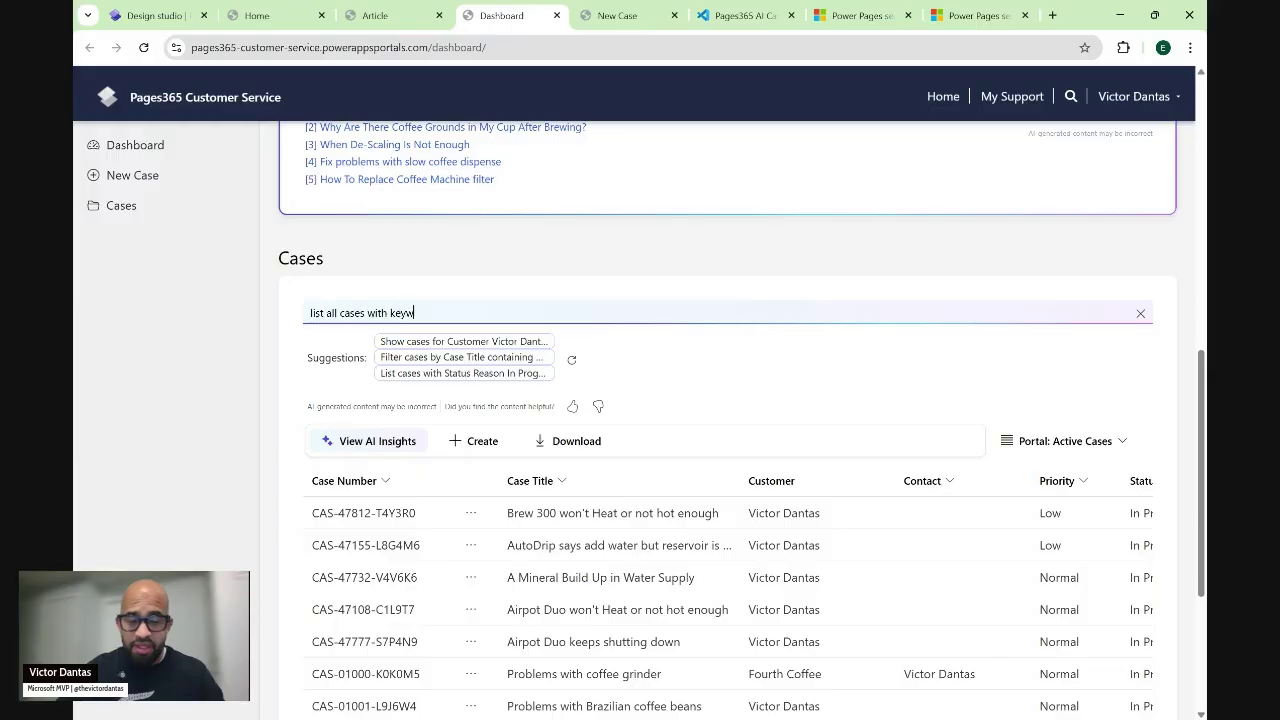
{"action": "type", "text": "ord brew 3"}
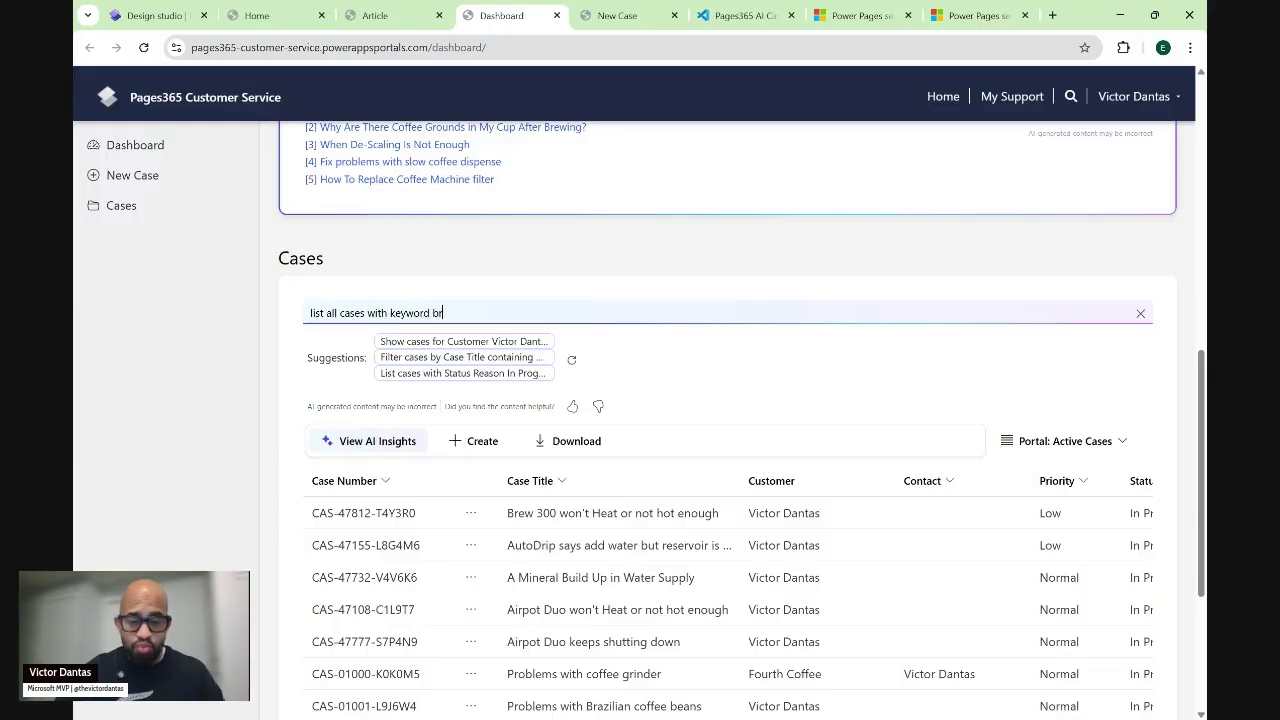
{"action": "type", "text": "00"}
{"action": "key", "text": "Return"}
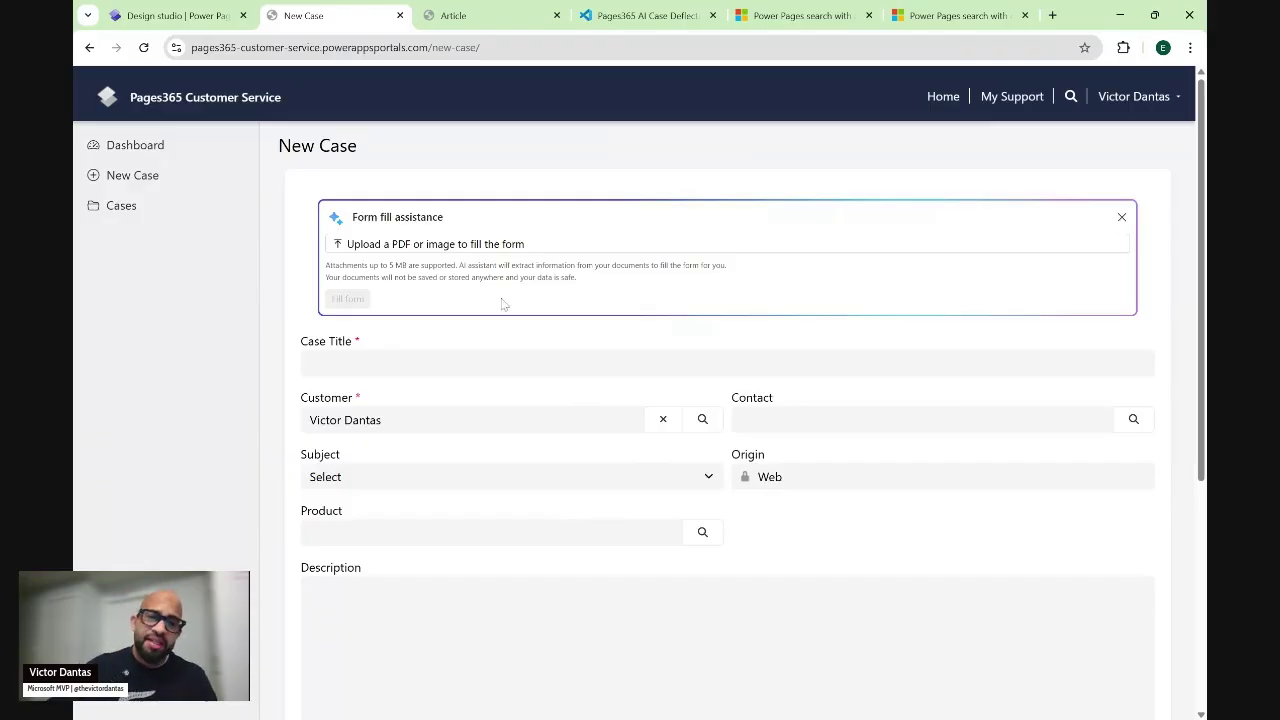
Enter "Cancellation" as the case title in the New Case form and bring up the AI summary for it
{"action": "left_click", "coordinate": [311, 362]}
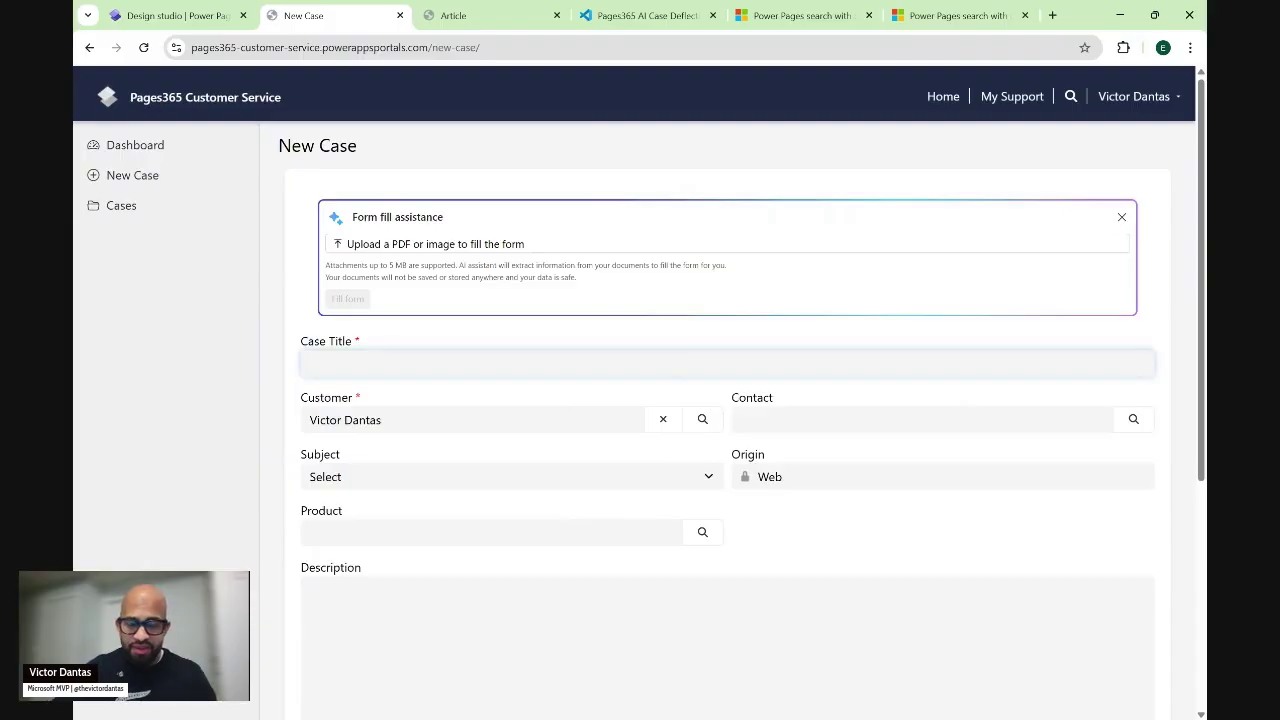
{"action": "type", "text": "Cancellation"}
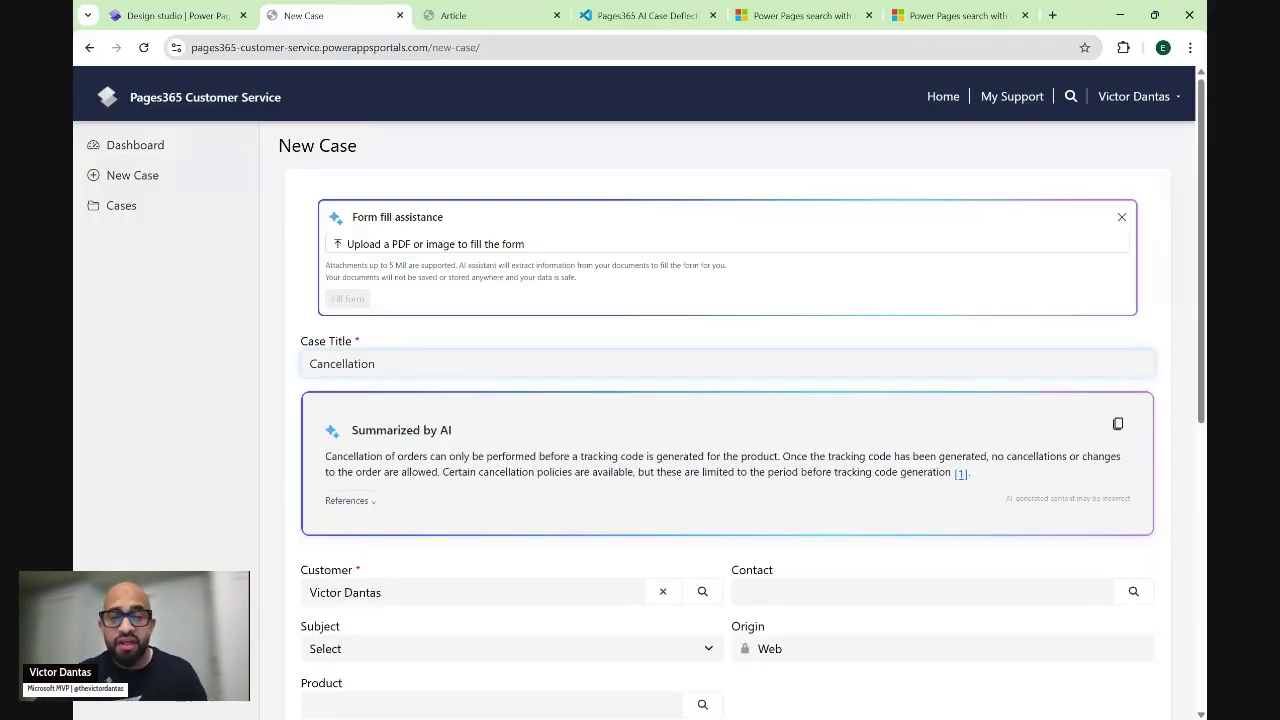
{"action": "scroll", "coordinate": [434, 414], "scroll_direction": "down", "scroll_amount": 1}
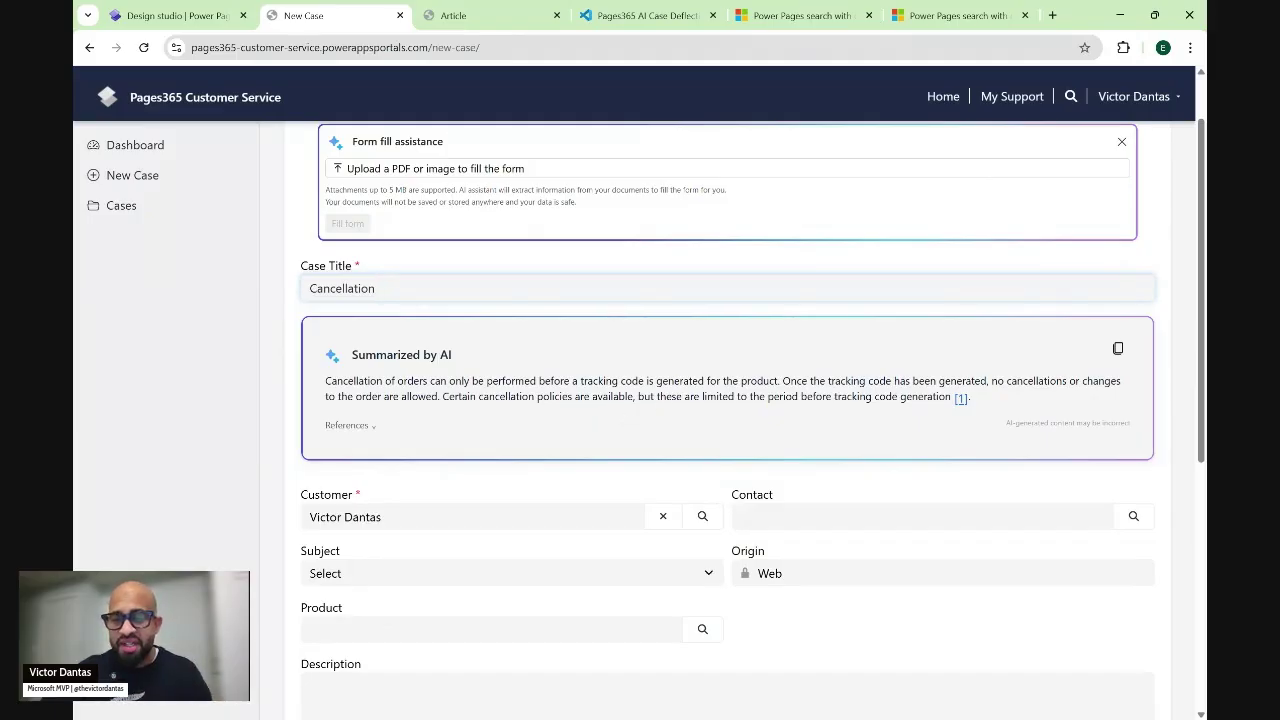
Highlight the Online Cancellation Policy section in the article cited by the AI summary, and go back to the New Case form
{"action": "left_click", "coordinate": [961, 398]}
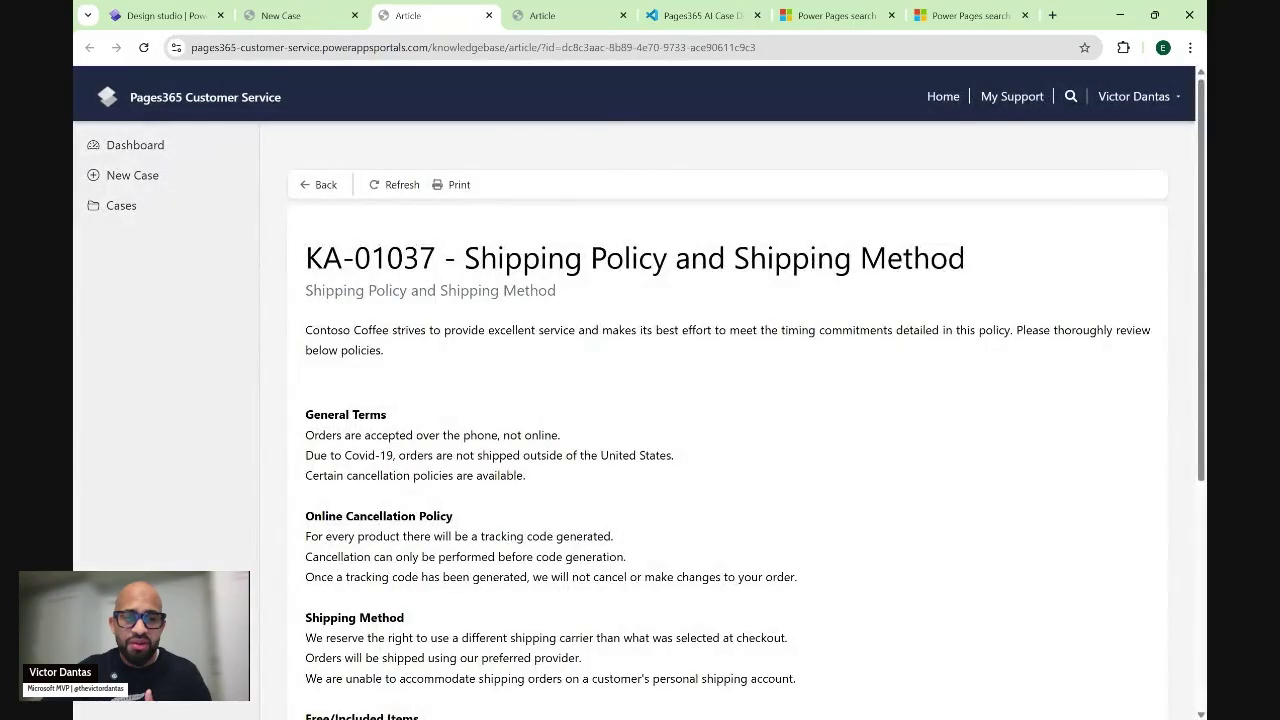
{"action": "scroll", "coordinate": [499, 351], "scroll_direction": "down", "scroll_amount": 3}
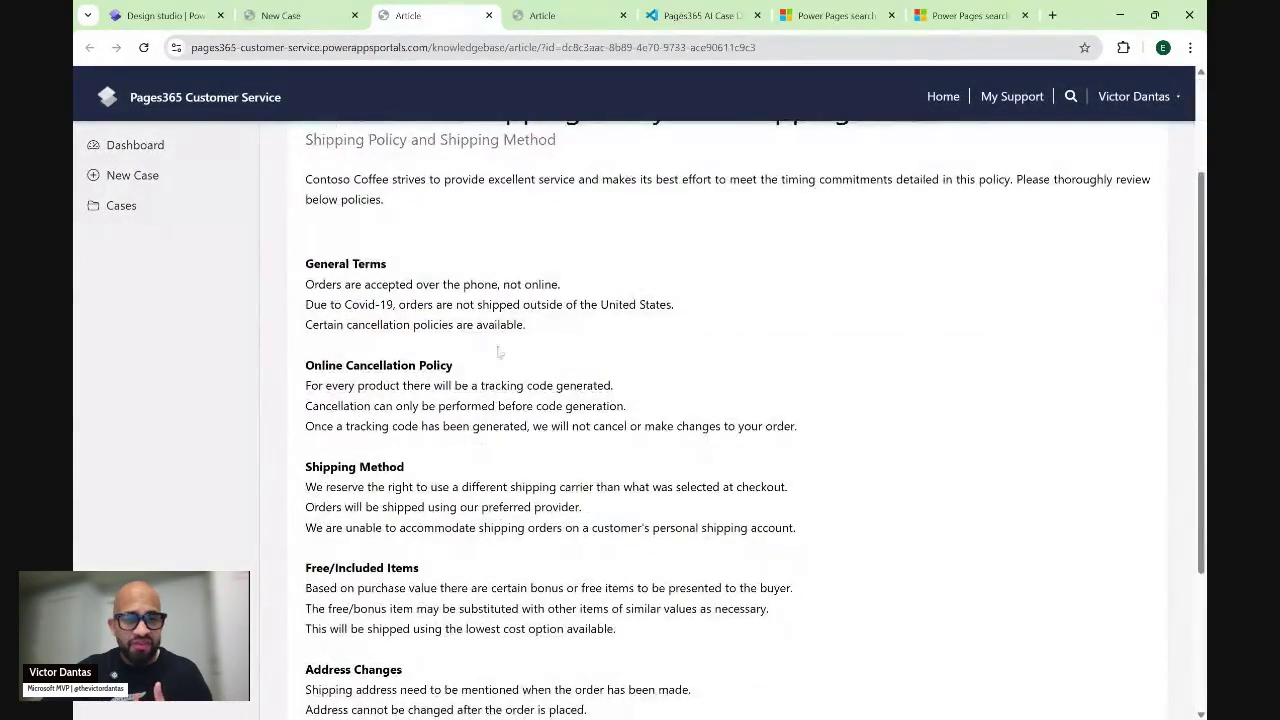
{"action": "left_click_drag", "start_coordinate": [304, 362], "coordinate": [800, 447]}
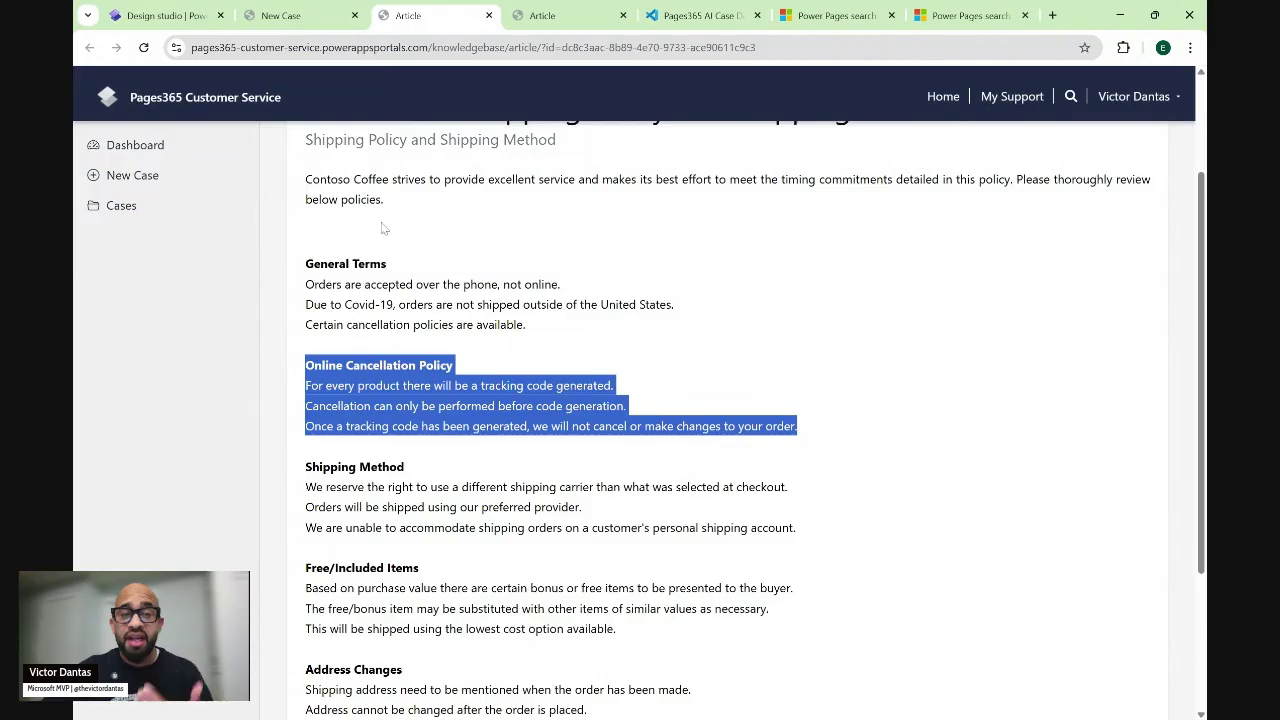
{"action": "left_click", "coordinate": [313, 22]}
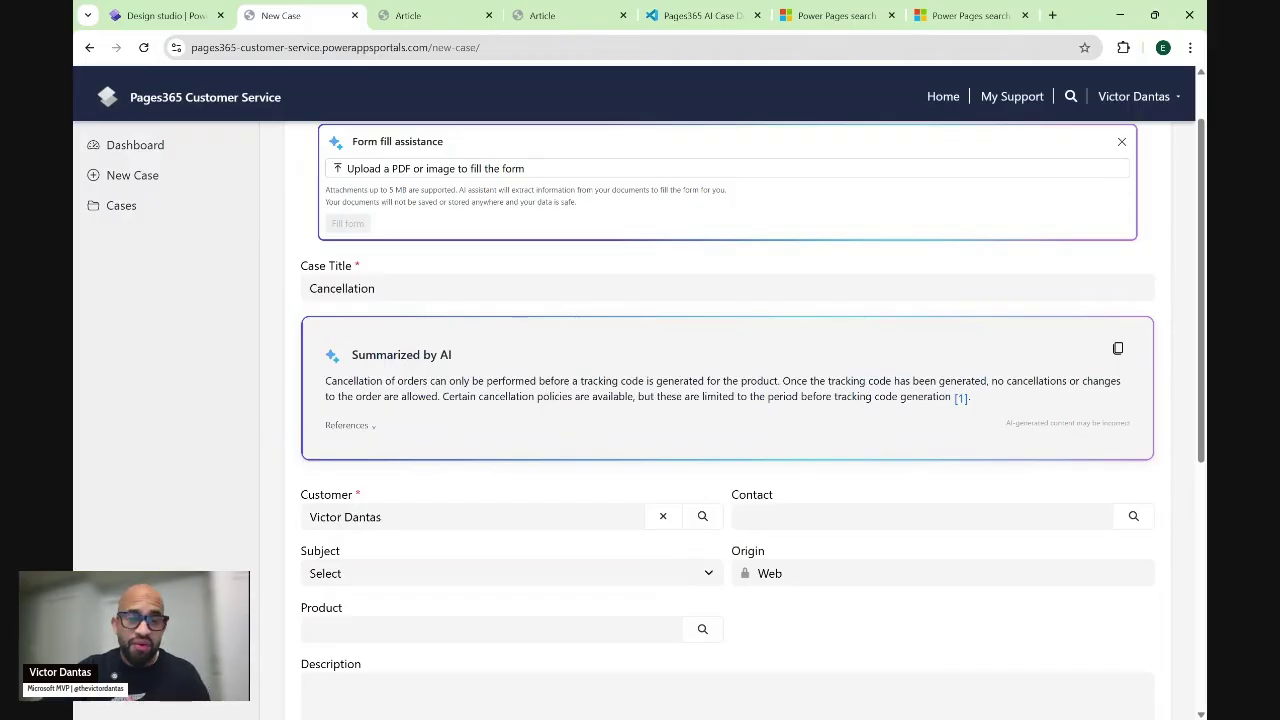
{"action": "scroll", "coordinate": [451, 405], "scroll_direction": "down", "scroll_amount": 3}
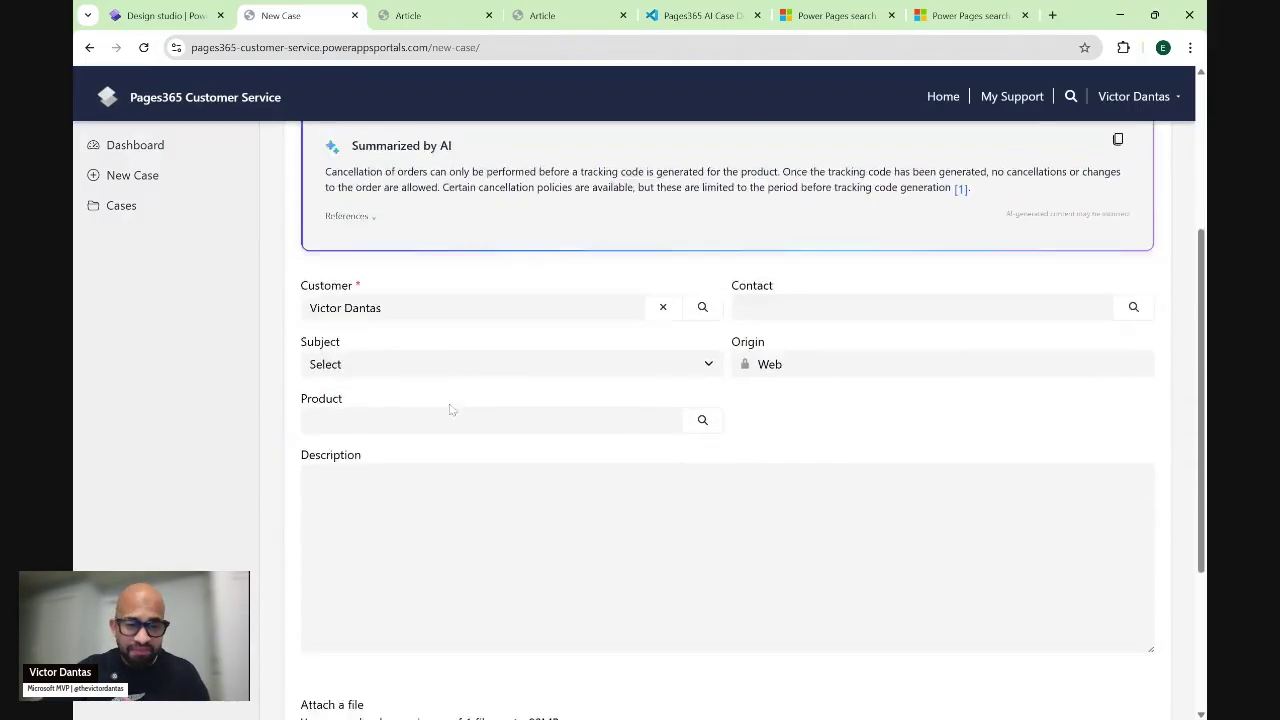